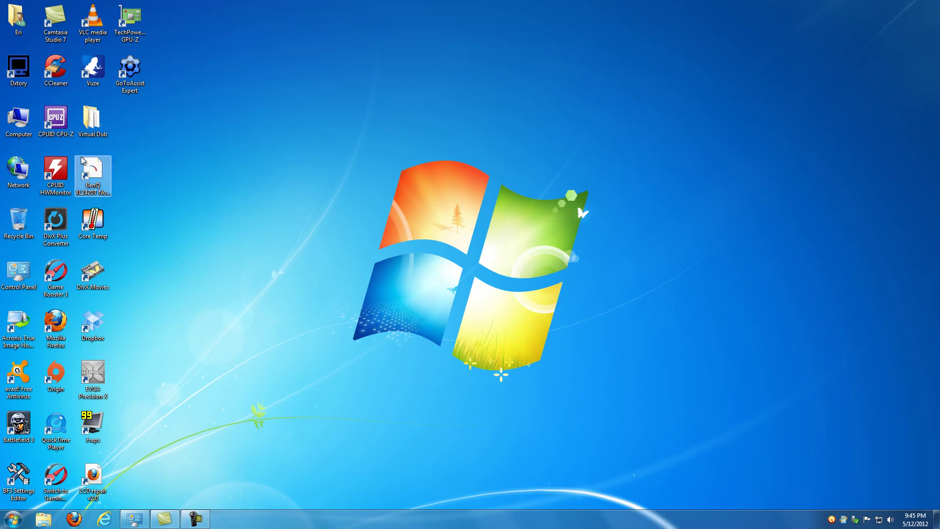
Step: Open Performance Options from the Computer's advanced system settings
{"action": "right_click", "coordinate": [20, 119]}
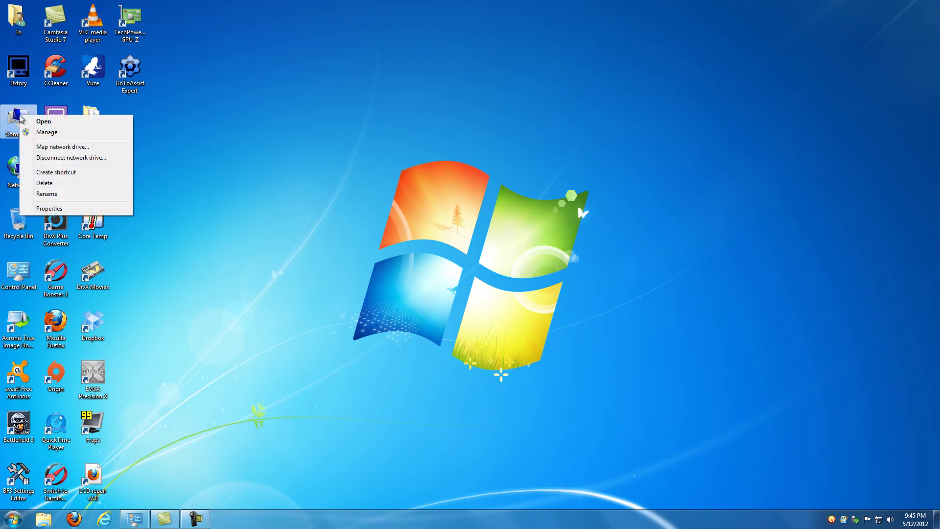
{"action": "left_click", "coordinate": [79, 210]}
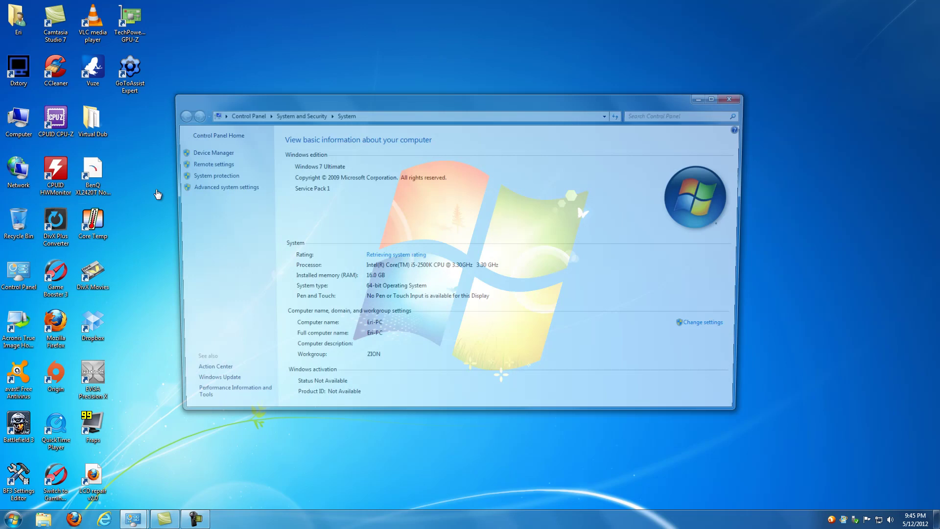
{"action": "left_click", "coordinate": [239, 189]}
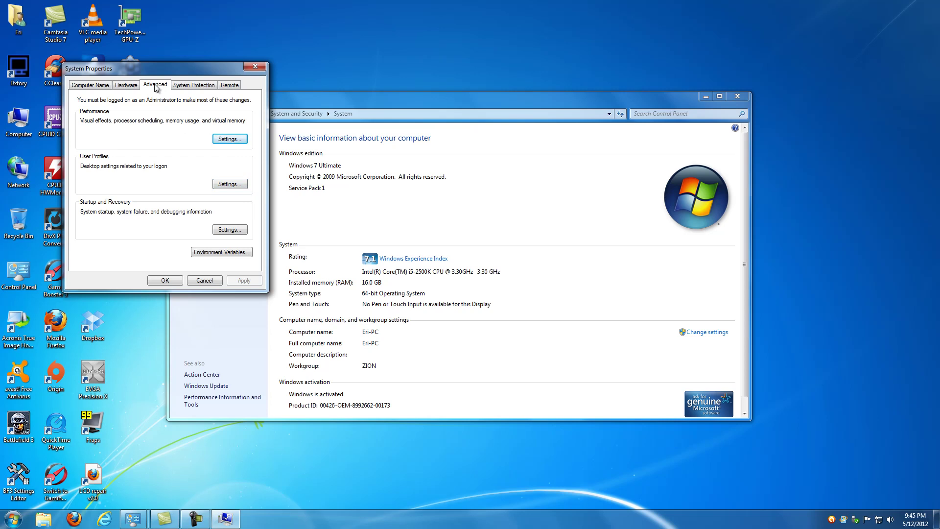
{"action": "left_click", "coordinate": [229, 140]}
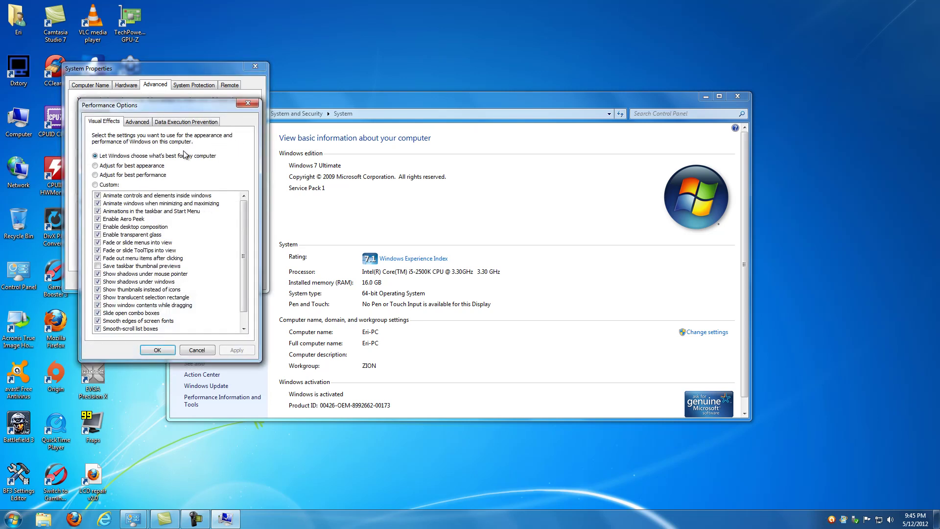
Step: Apply 'Adjust for best performance' visual effects and close the System windows
{"action": "left_click", "coordinate": [98, 176]}
{"action": "scroll", "coordinate": [243, 264], "scroll_direction": "down", "scroll_amount": 1}
{"action": "scroll", "coordinate": [243, 265], "scroll_direction": "up", "scroll_amount": 1}
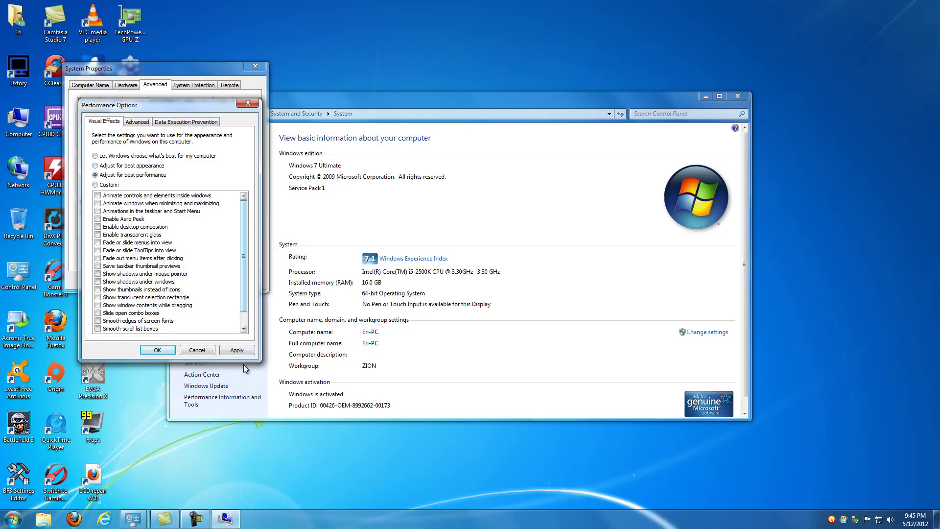
{"action": "left_click", "coordinate": [231, 349]}
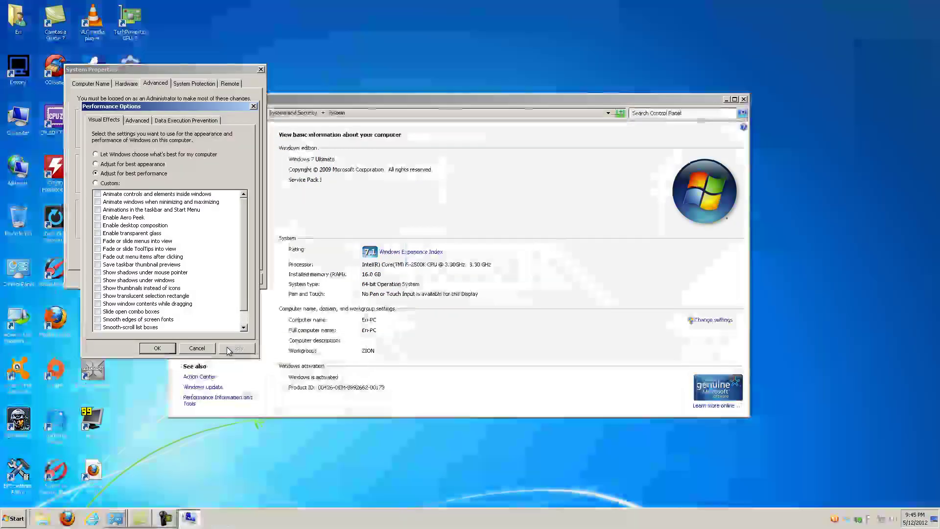
{"action": "left_click", "coordinate": [167, 349]}
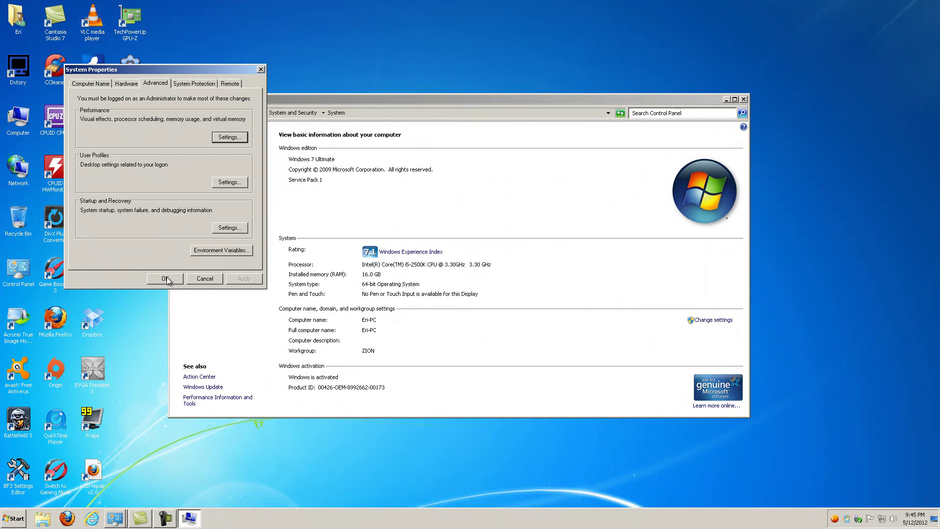
{"action": "left_click", "coordinate": [167, 279]}
{"action": "left_click", "coordinate": [744, 99]}
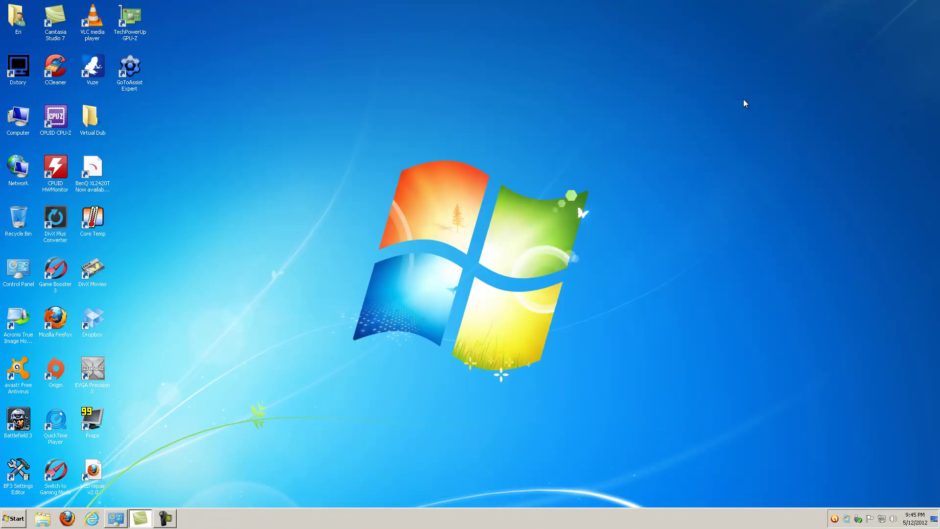
Step: Apply the Windows Classic theme from Personalization and close the window
{"action": "right_click", "coordinate": [349, 109]}
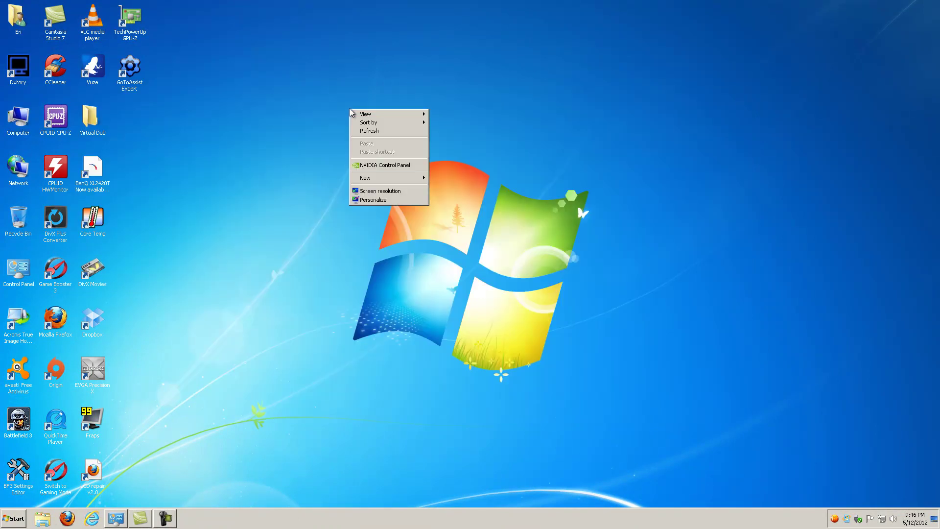
{"action": "left_click", "coordinate": [384, 201]}
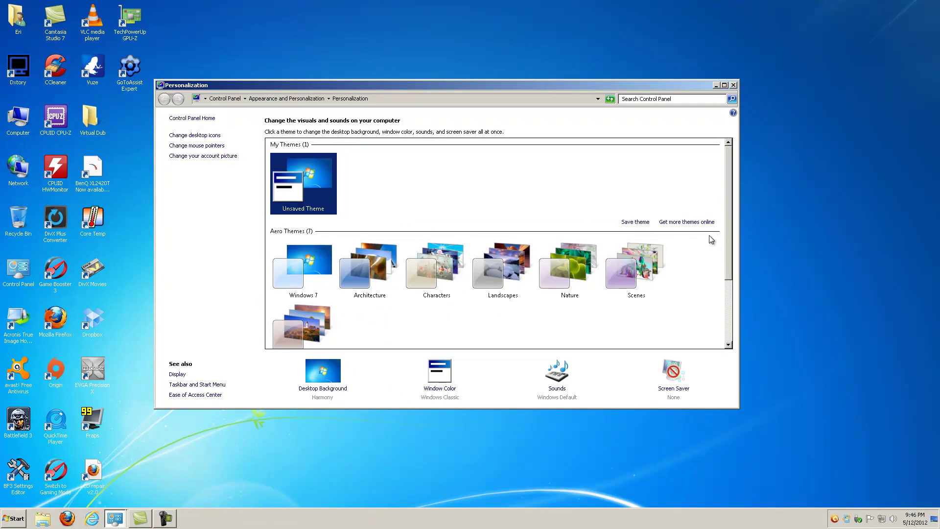
{"action": "left_click_drag", "start_coordinate": [732, 245], "coordinate": [730, 313]}
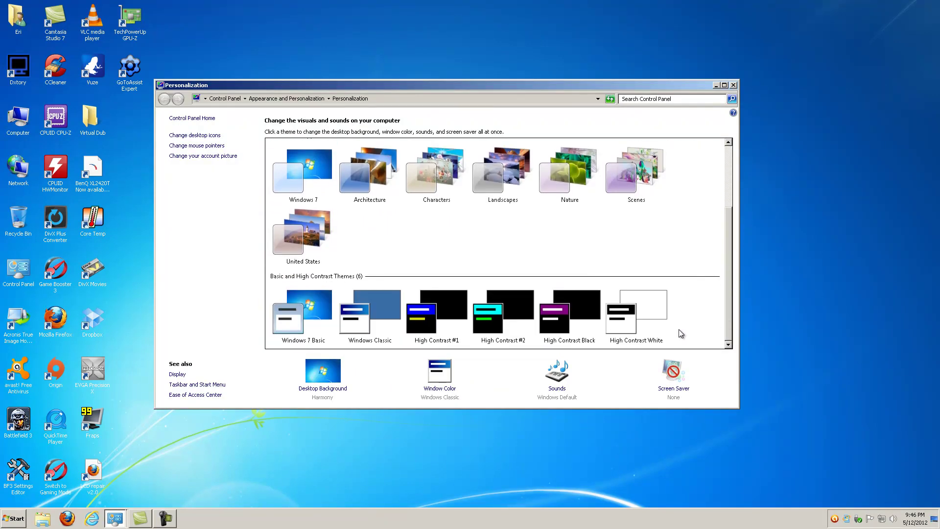
{"action": "left_click", "coordinate": [379, 313]}
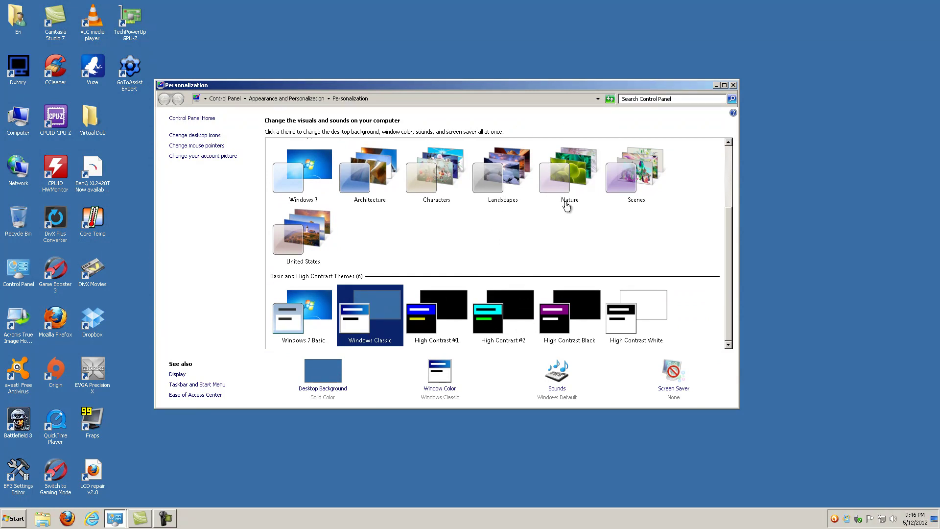
{"action": "left_click", "coordinate": [734, 86]}
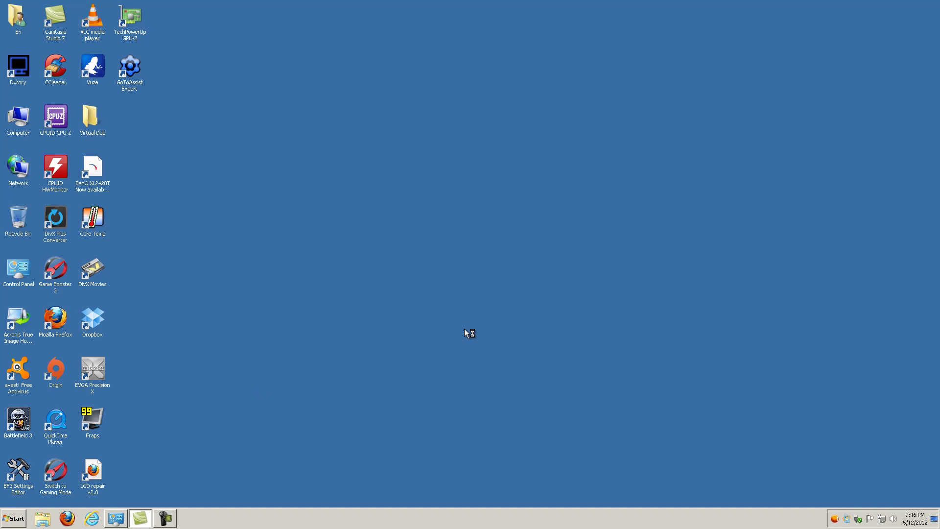
Step: Launch msconfig from Start search and show its Startup items list
{"action": "left_click", "coordinate": [19, 520]}
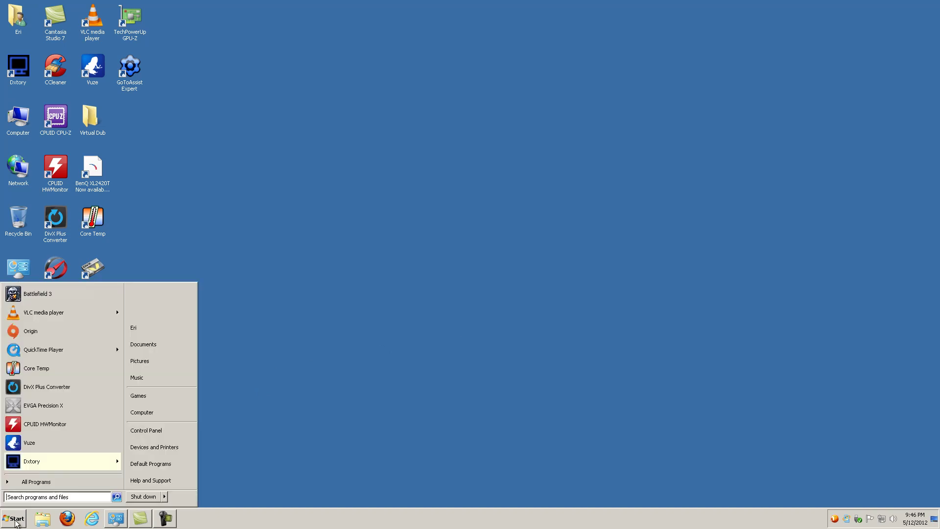
{"action": "left_click", "coordinate": [40, 498]}
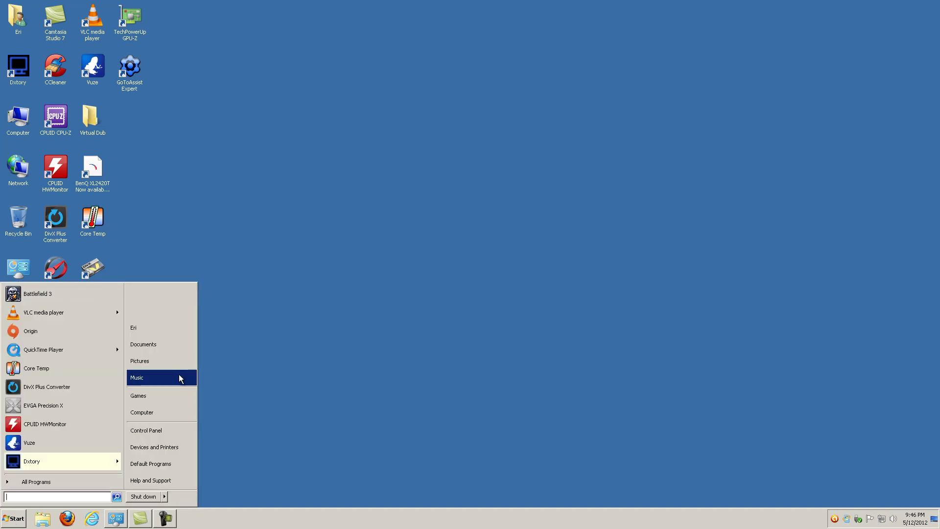
{"action": "type", "text": "msco"}
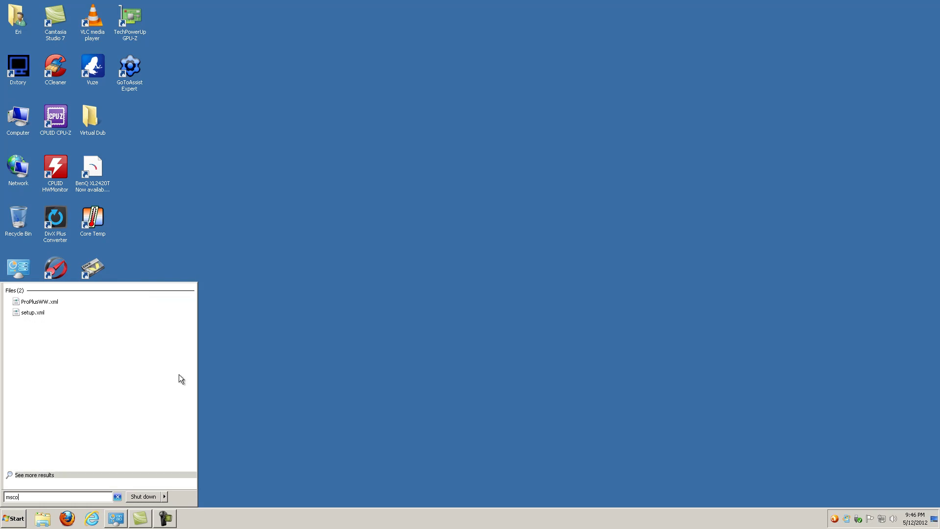
{"action": "type", "text": "nfig"}
{"action": "key", "text": "Return"}
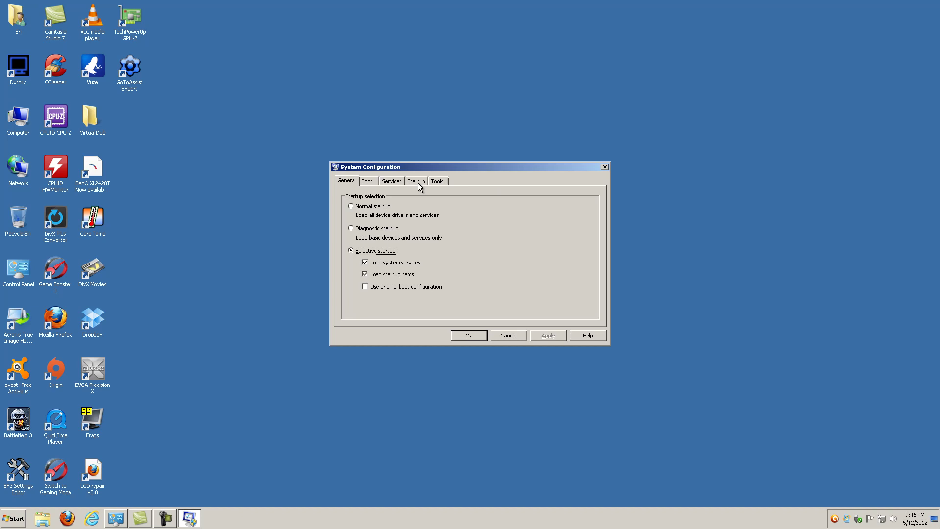
{"action": "left_click", "coordinate": [417, 183]}
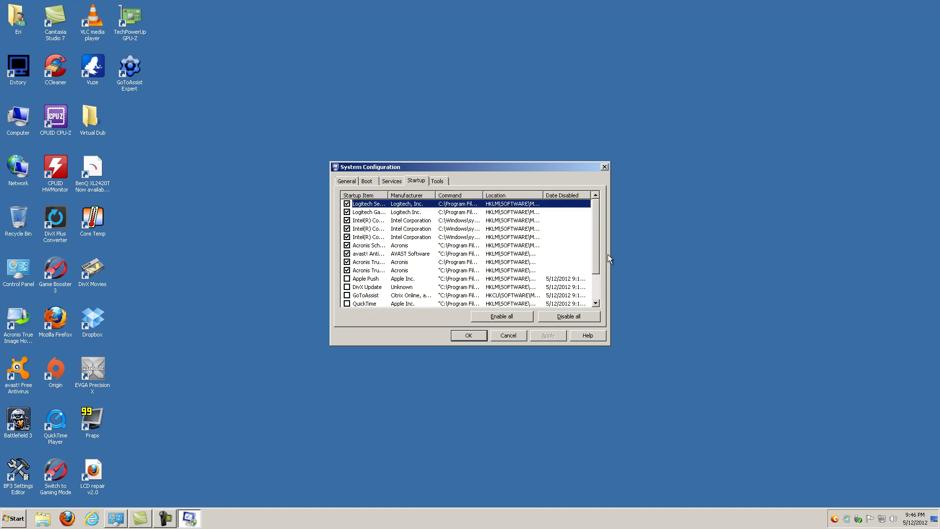
{"action": "left_click_drag", "start_coordinate": [595, 248], "coordinate": [600, 301]}
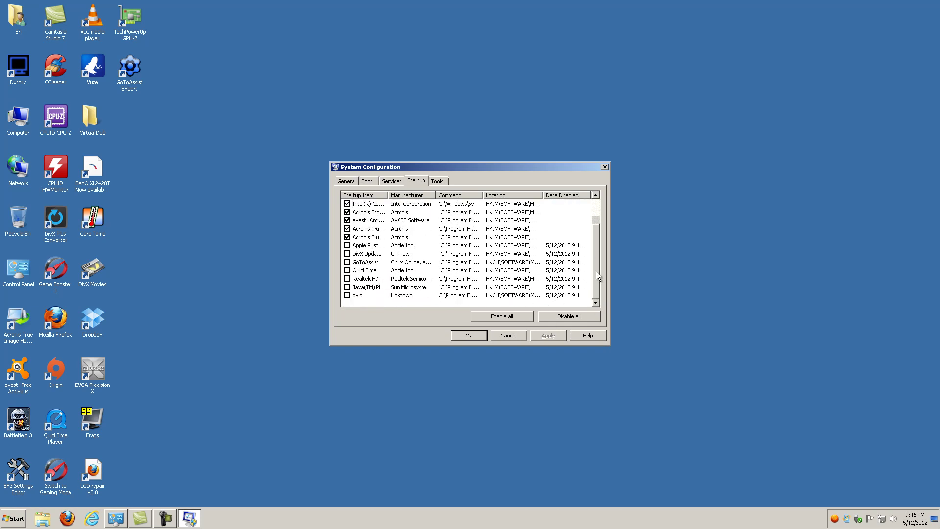
{"action": "left_click_drag", "start_coordinate": [596, 271], "coordinate": [601, 232]}
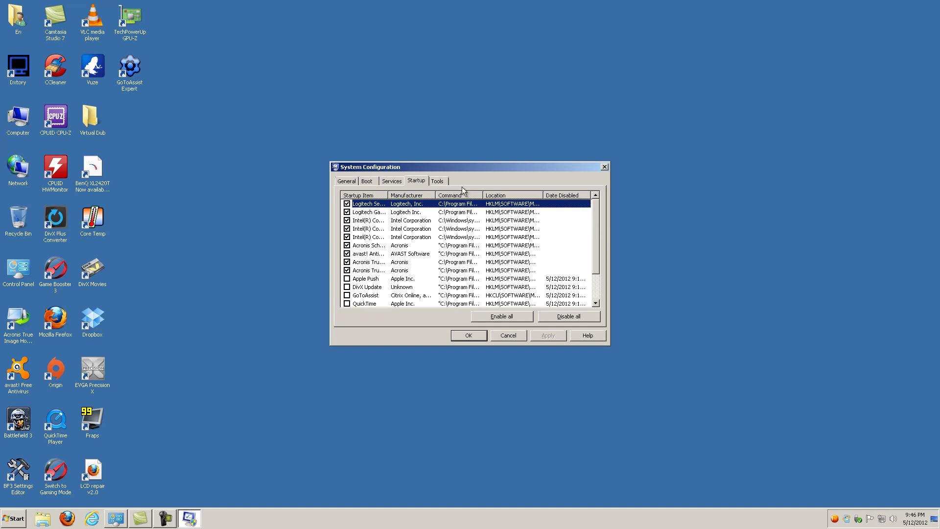
Step: Widen the Startup Item and Manufacturer columns and look through the startup entries
{"action": "left_click_drag", "start_coordinate": [389, 196], "coordinate": [412, 196]}
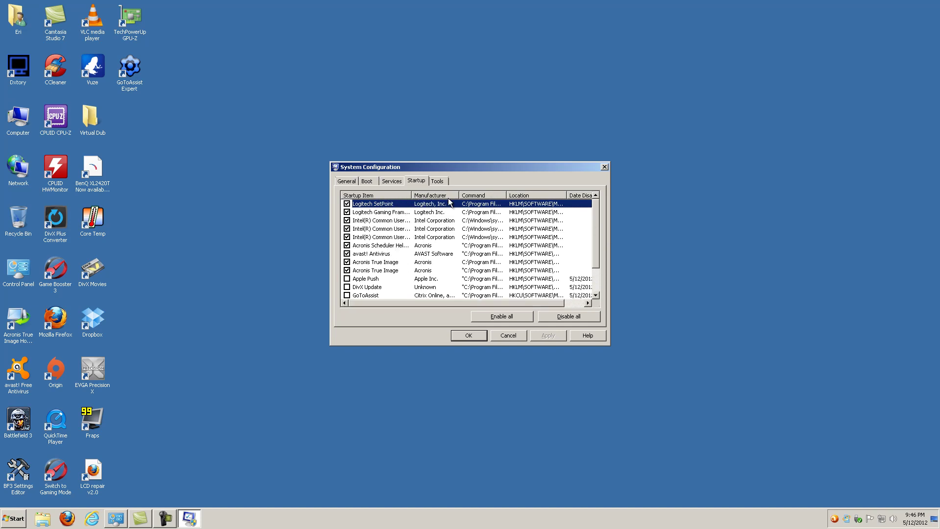
{"action": "left_click_drag", "start_coordinate": [471, 197], "coordinate": [560, 196]}
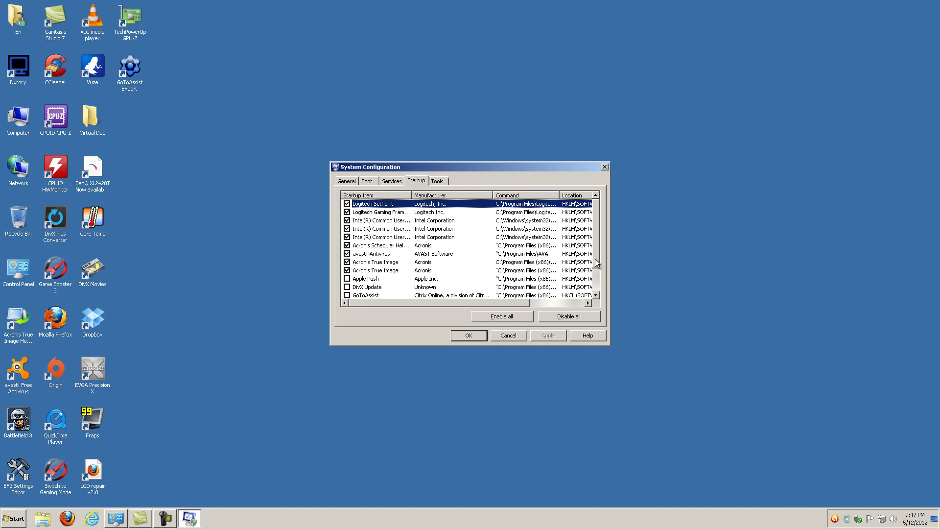
{"action": "mouse_move", "coordinate": [595, 259]}
{"action": "left_mouse_down"}
{"action": "mouse_move", "coordinate": [599, 284]}
{"action": "mouse_move", "coordinate": [598, 242]}
{"action": "left_mouse_up"}
{"action": "scroll", "coordinate": [599, 285], "scroll_direction": "down", "scroll_amount": 2}
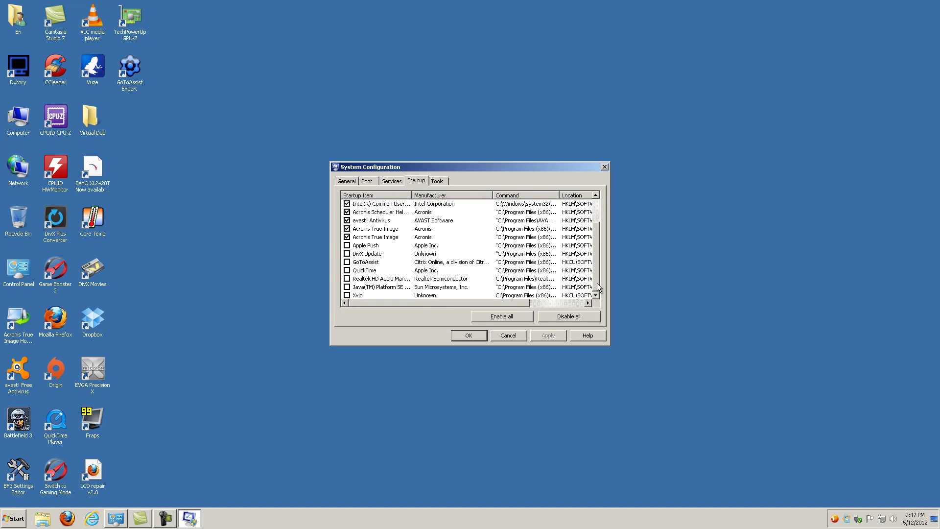
{"action": "scroll", "coordinate": [595, 287], "scroll_direction": "up", "scroll_amount": 1}
{"action": "scroll", "coordinate": [596, 259], "scroll_direction": "up", "scroll_amount": 1}
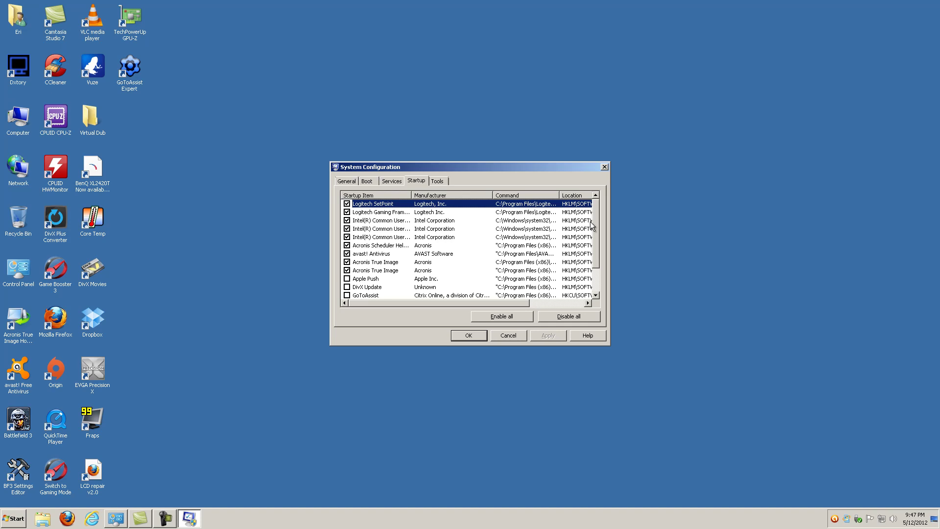
{"action": "scroll", "coordinate": [596, 225], "scroll_direction": "down", "scroll_amount": 2}
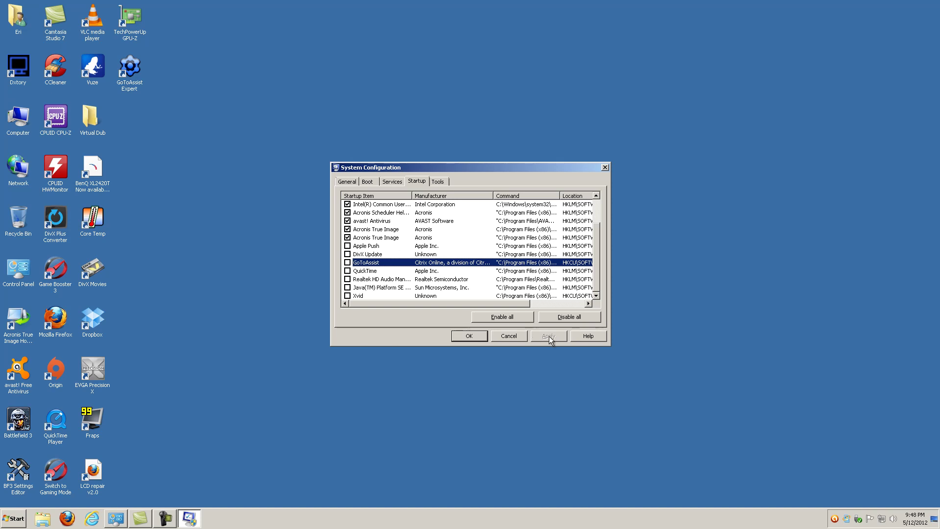
{"action": "left_click", "coordinate": [464, 336]}
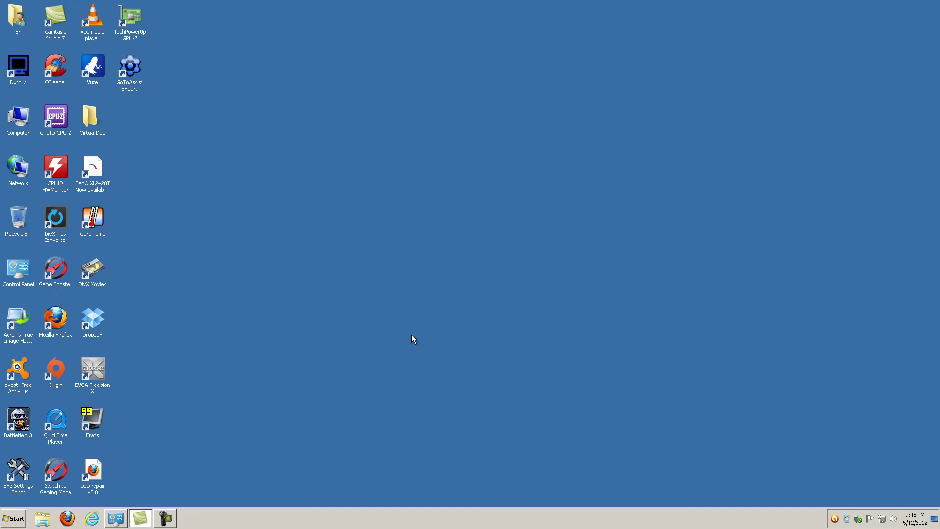
{"action": "left_click", "coordinate": [1, 525]}
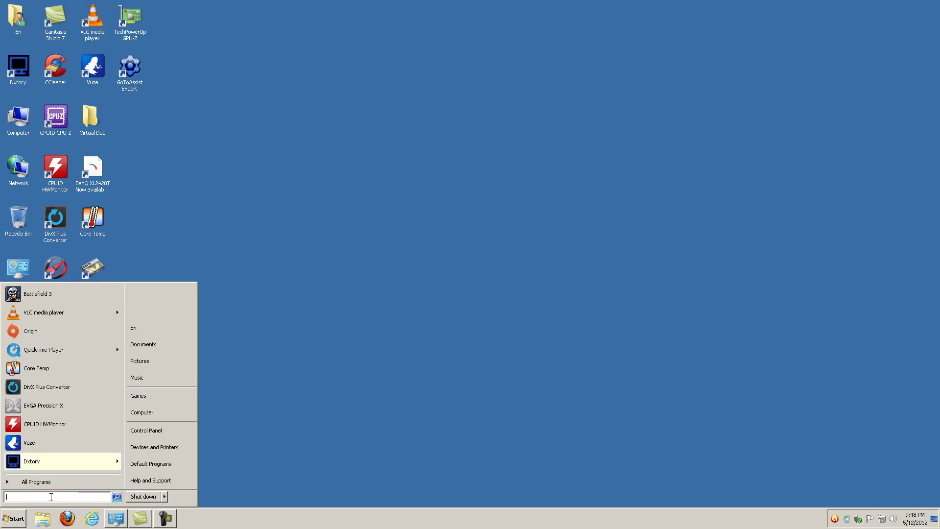
{"action": "type", "text": "services"}
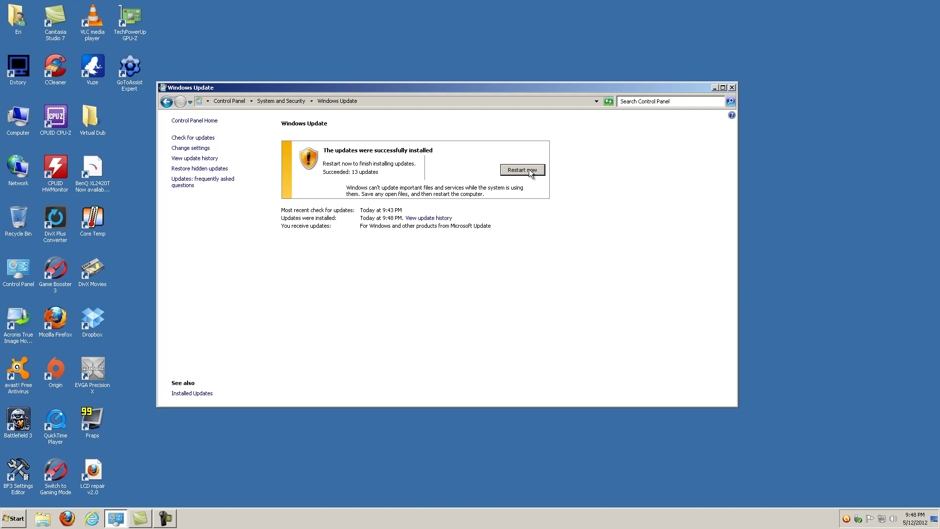
{"action": "left_click", "coordinate": [733, 88]}
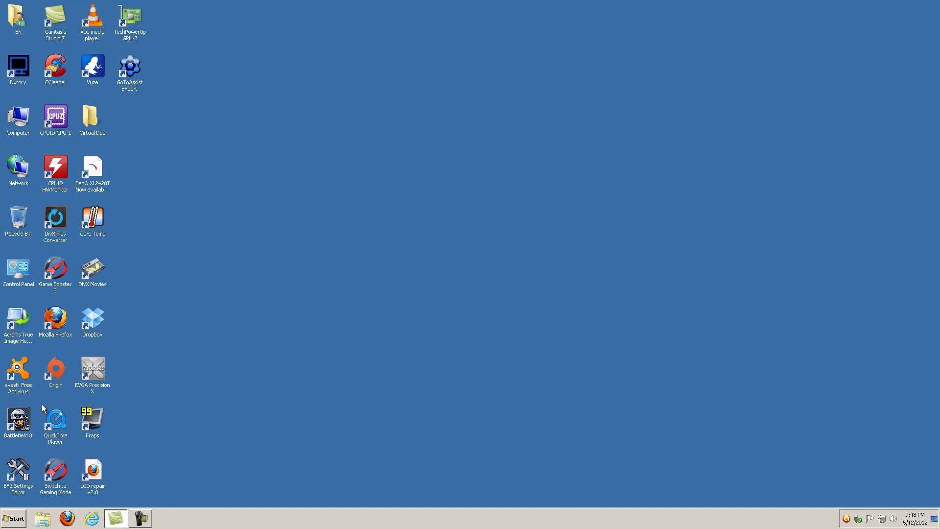
{"action": "left_click", "coordinate": [15, 521]}
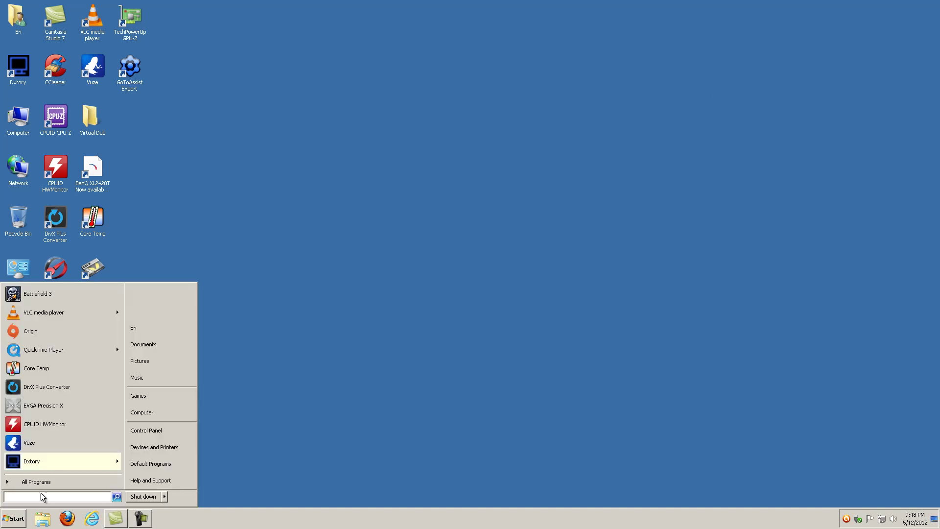
Step: Open services.msc in a centred, enlarged window and select Print Spooler
{"action": "type", "text": "servic"}
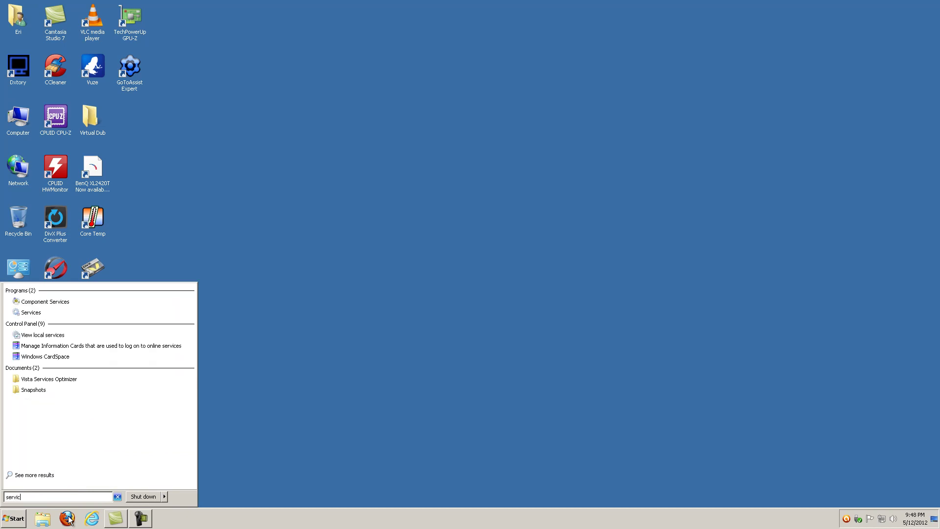
{"action": "type", "text": "es.msc"}
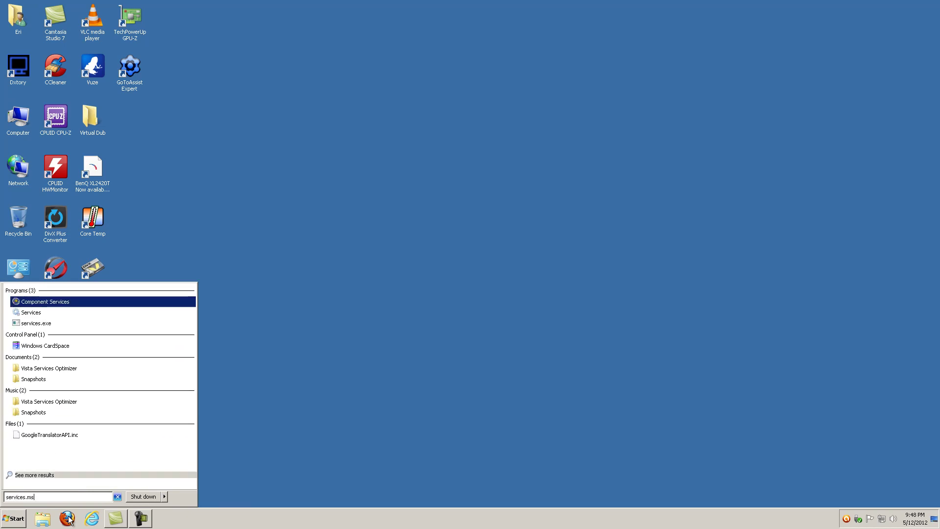
{"action": "key", "text": "Return"}
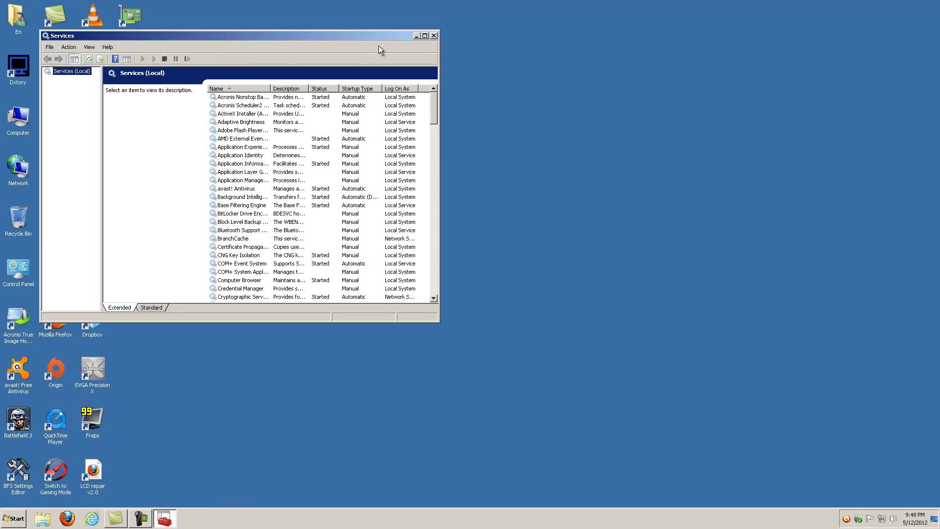
{"action": "left_click_drag", "start_coordinate": [369, 38], "coordinate": [601, 83]}
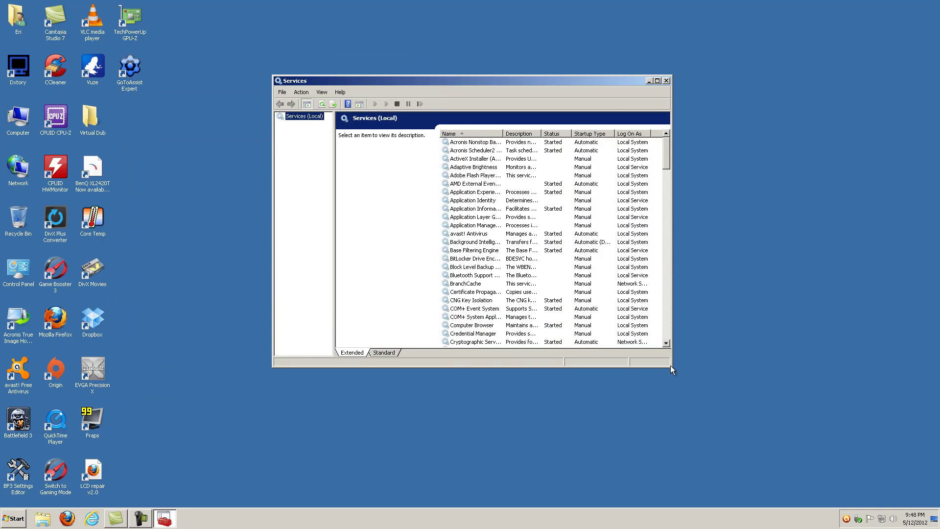
{"action": "left_click_drag", "start_coordinate": [674, 368], "coordinate": [846, 436]}
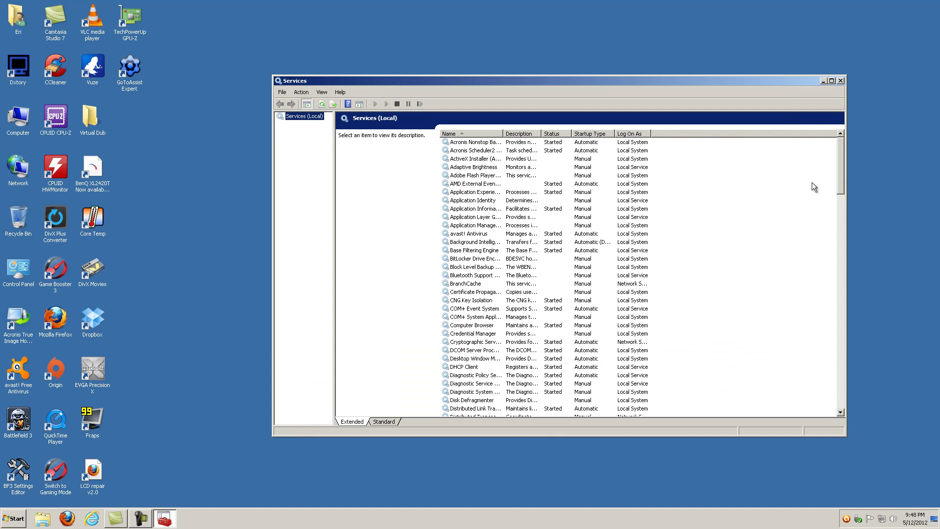
{"action": "left_click_drag", "start_coordinate": [842, 170], "coordinate": [842, 269]}
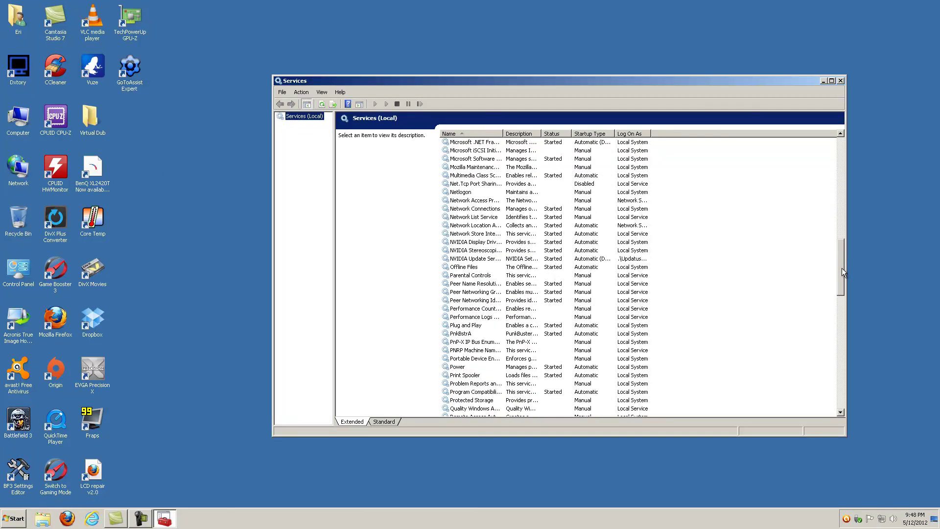
{"action": "left_click", "coordinate": [468, 376]}
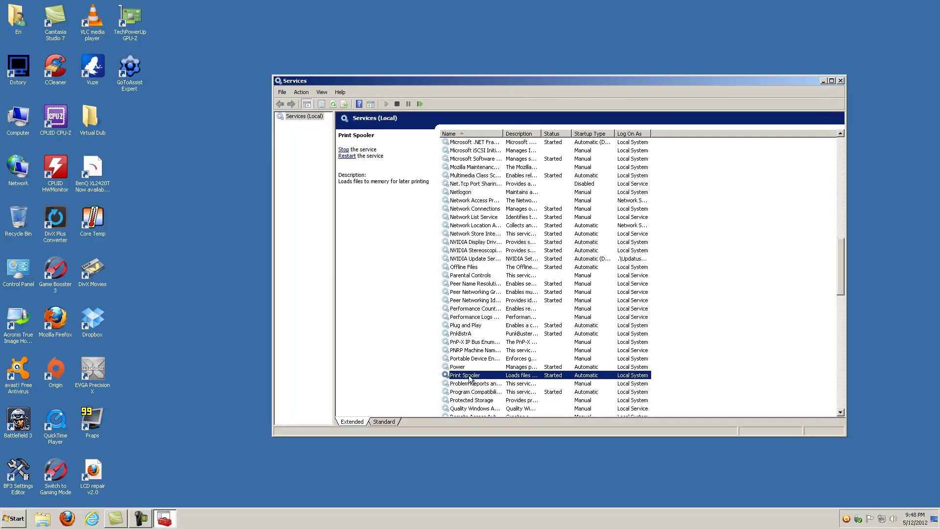
Step: Set the Print Spooler startup type to Disabled and apply it
{"action": "double_click", "coordinate": [470, 377]}
{"action": "left_click", "coordinate": [640, 248]}
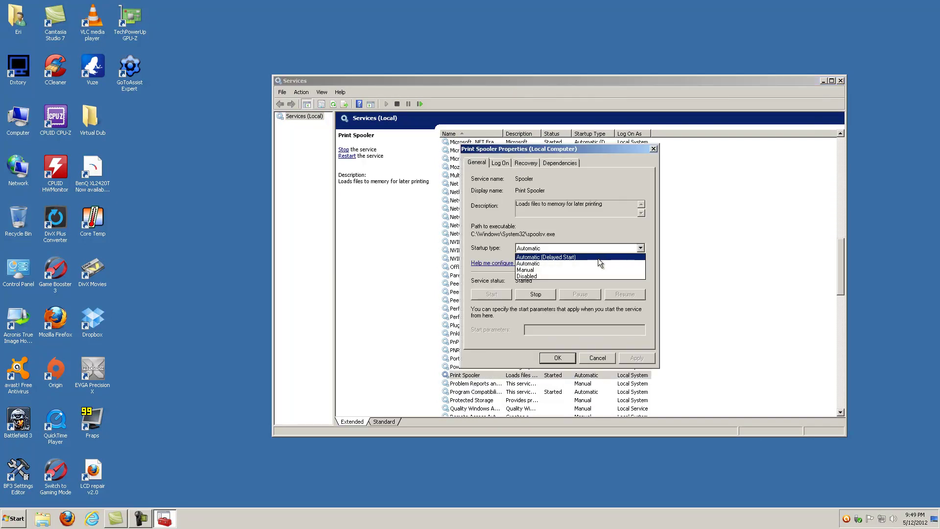
{"action": "left_click", "coordinate": [588, 276]}
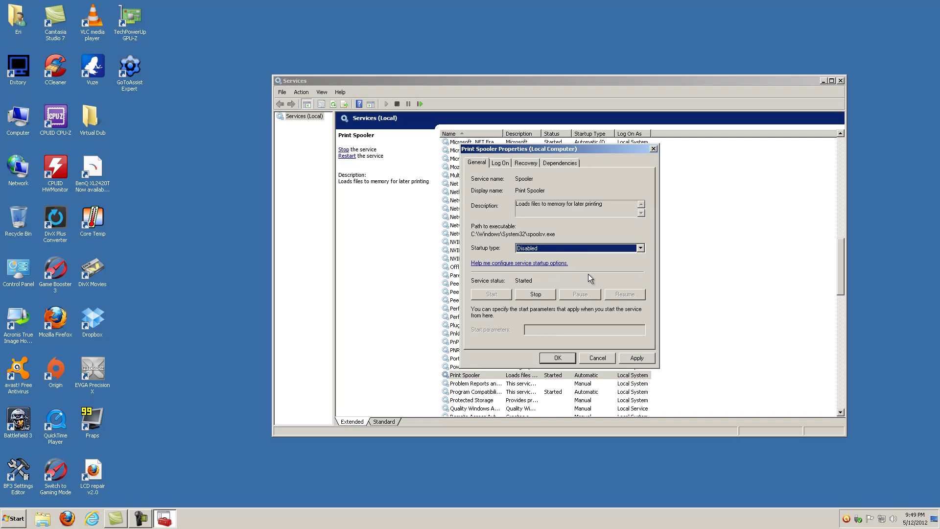
{"action": "left_click", "coordinate": [637, 358]}
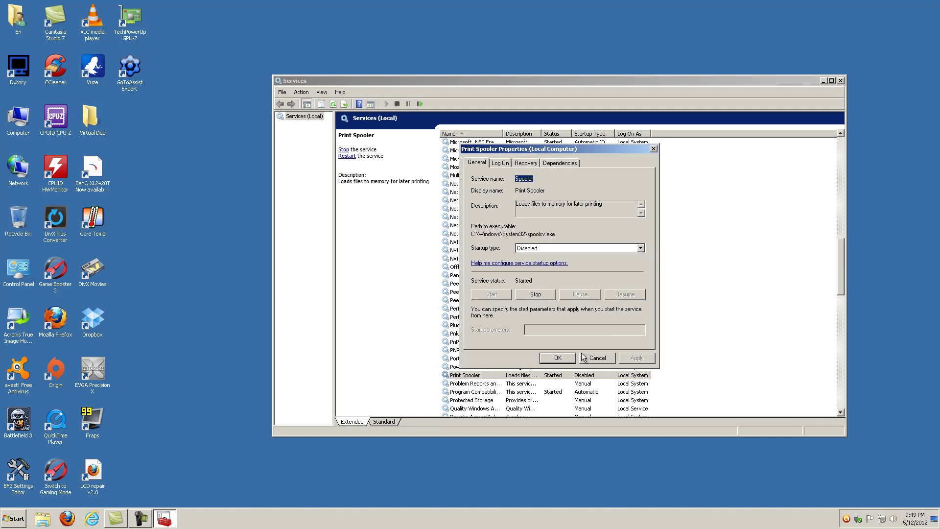
{"action": "left_click", "coordinate": [558, 359]}
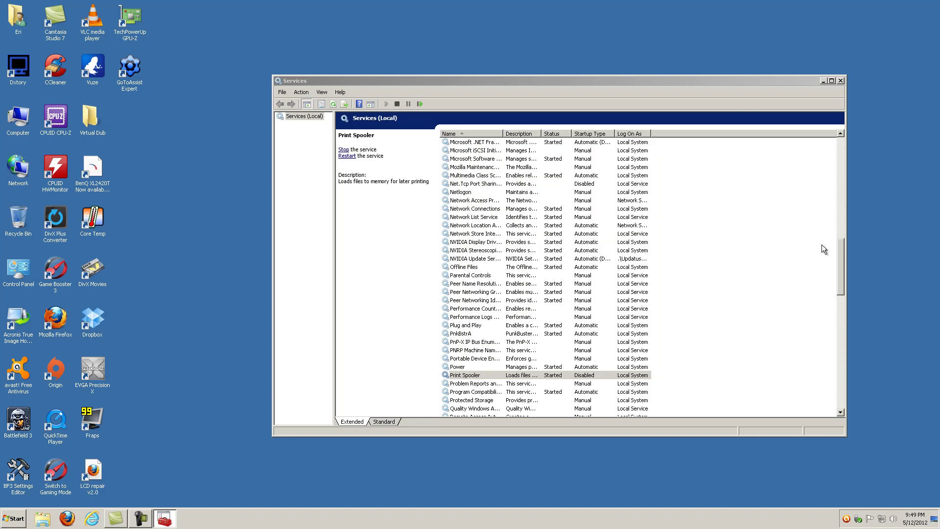
Step: Look over the remaining services, then close the Services console
{"action": "left_click_drag", "start_coordinate": [843, 254], "coordinate": [848, 370]}
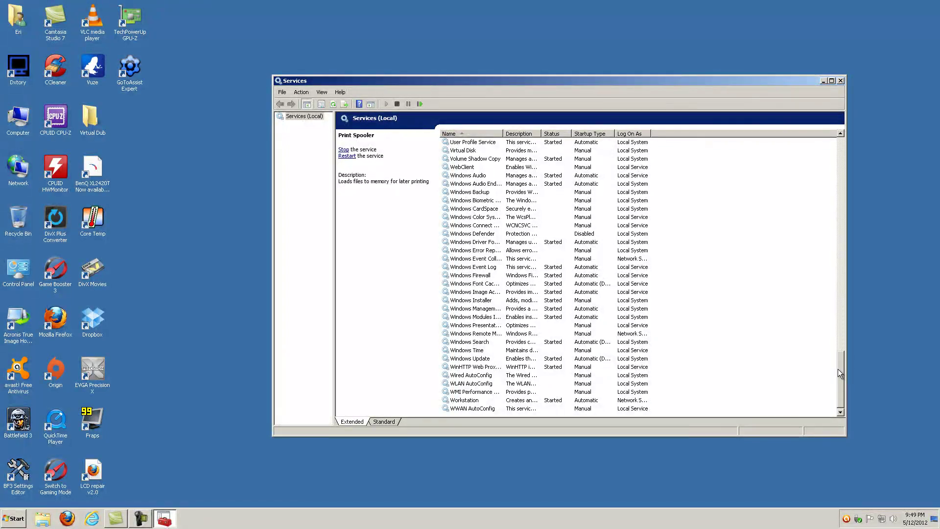
{"action": "left_click_drag", "start_coordinate": [839, 368], "coordinate": [842, 82]}
{"action": "left_click", "coordinate": [841, 81]}
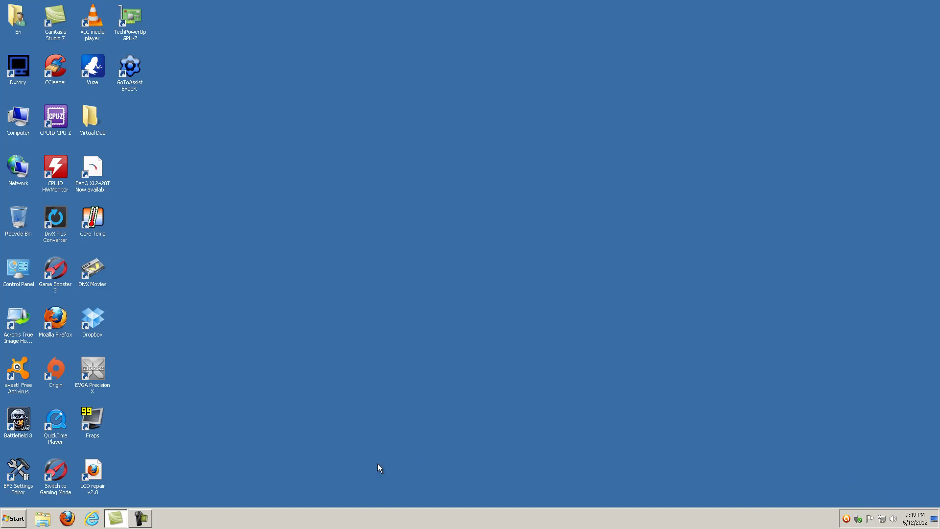
Step: Open Windows Features via Control Panel > Programs > Turn Windows features on or off
{"action": "left_click", "coordinate": [13, 519]}
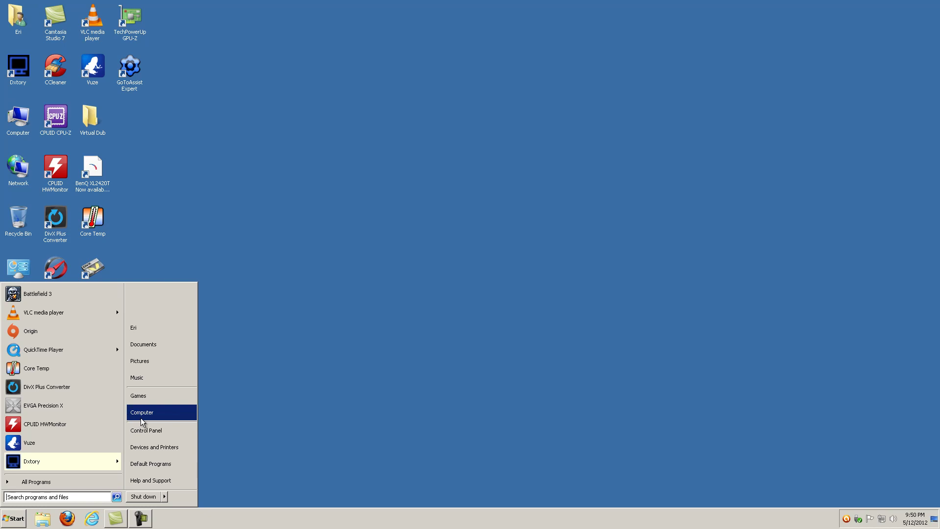
{"action": "left_click", "coordinate": [147, 431]}
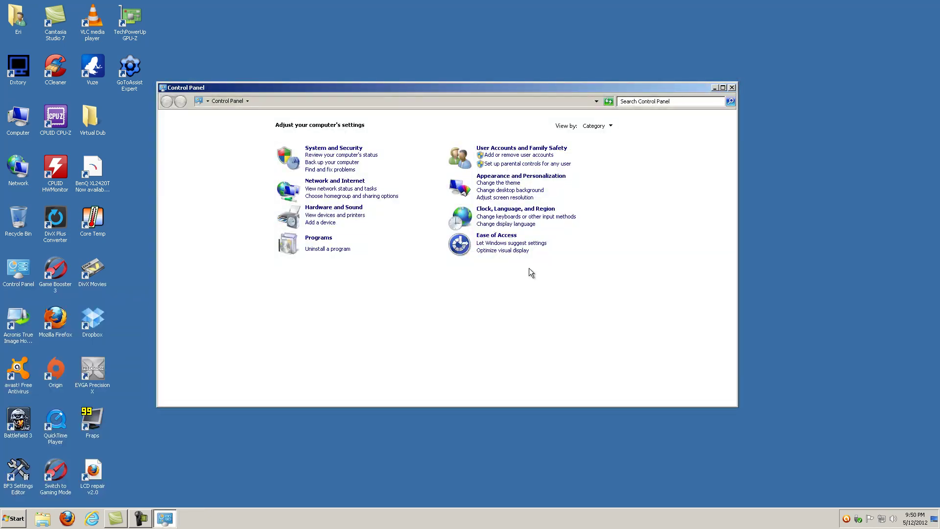
{"action": "left_click", "coordinate": [322, 239]}
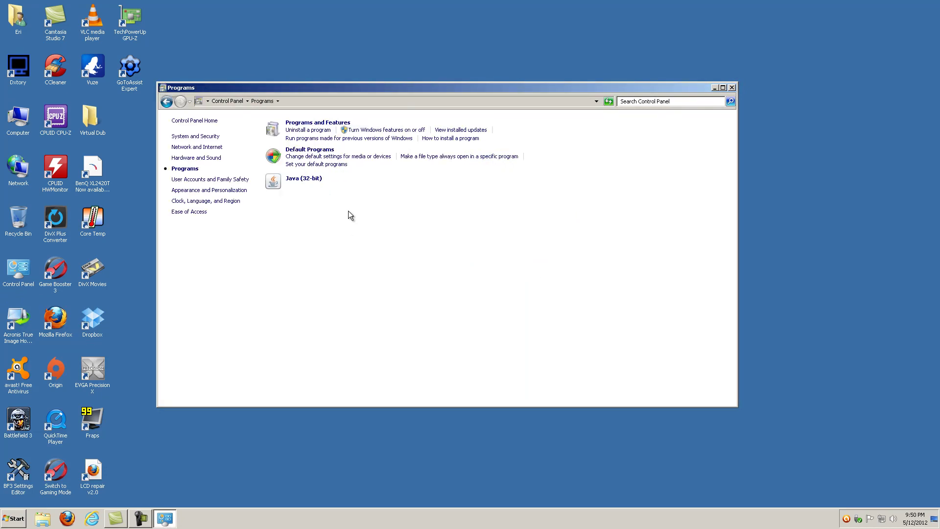
{"action": "left_click", "coordinate": [372, 131]}
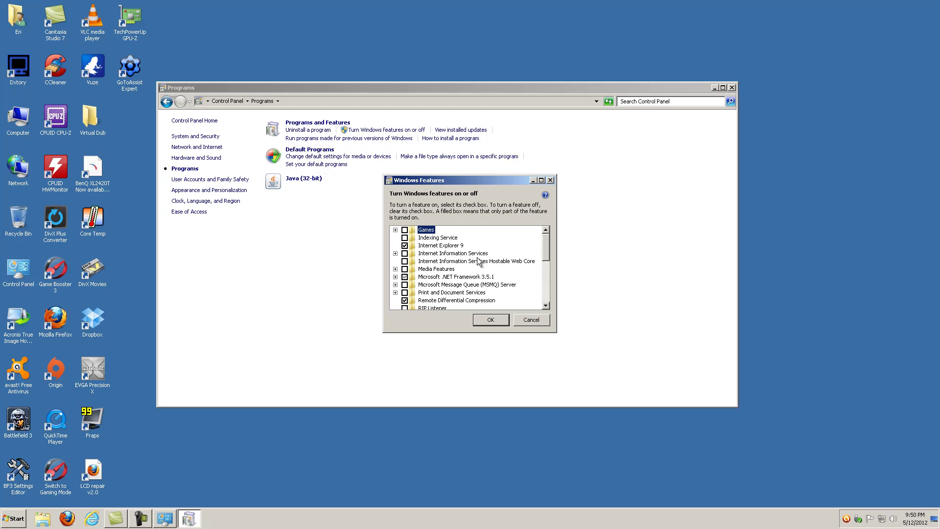
Step: Uncheck Windows Search, confirm the warning, apply, and choose Restart Later
{"action": "left_click_drag", "start_coordinate": [547, 252], "coordinate": [556, 290]}
{"action": "left_click", "coordinate": [404, 285]}
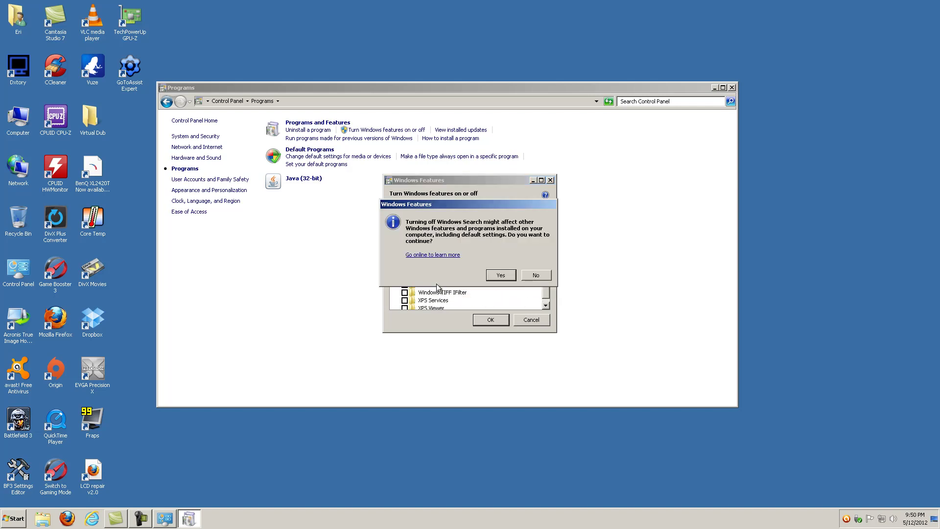
{"action": "left_click", "coordinate": [499, 275]}
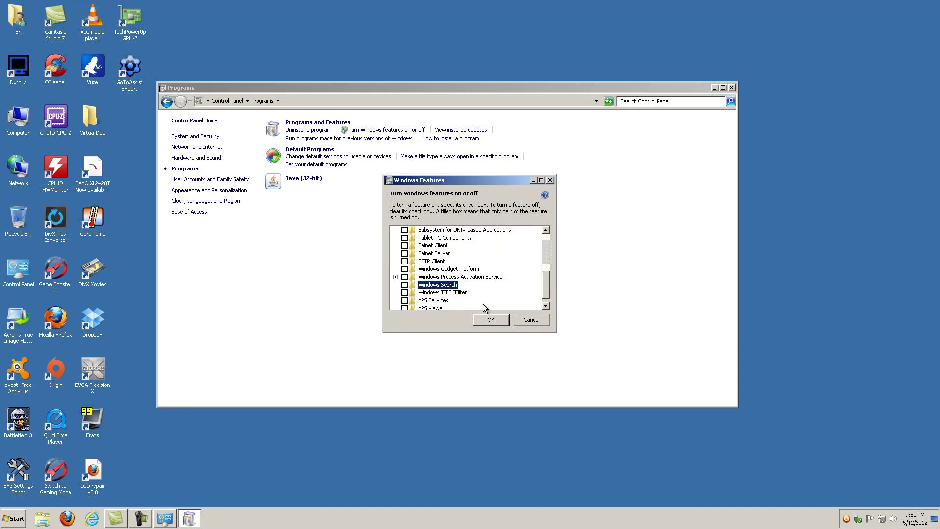
{"action": "left_click", "coordinate": [17, 523]}
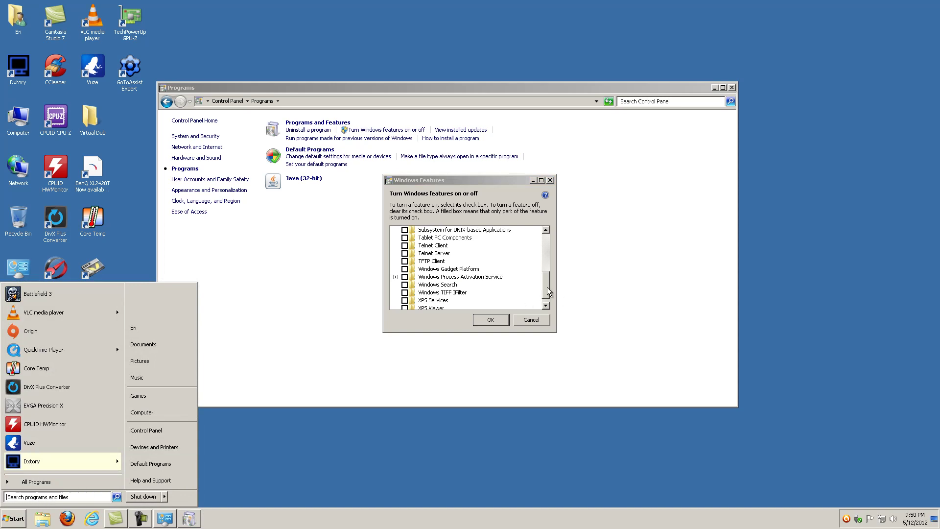
{"action": "left_click_drag", "start_coordinate": [548, 287], "coordinate": [548, 281]}
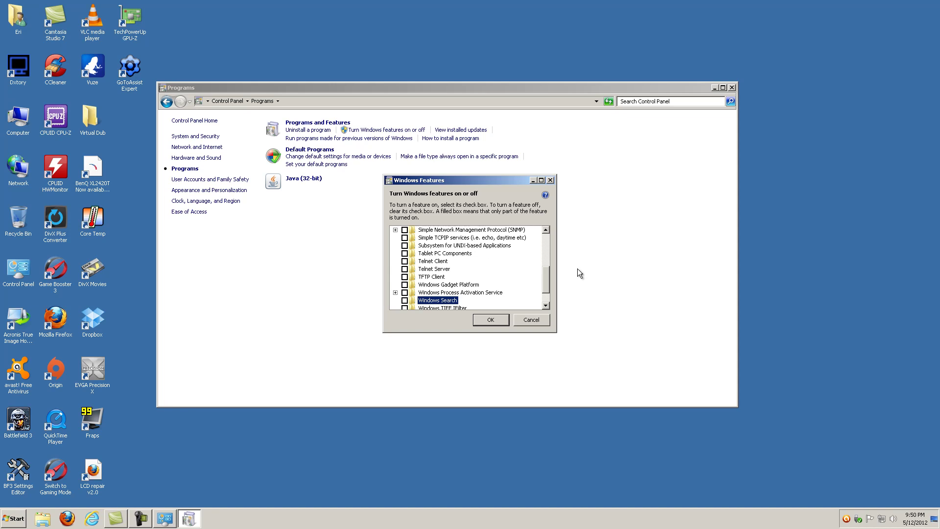
{"action": "scroll", "coordinate": [546, 286], "scroll_direction": "up", "scroll_amount": 4}
{"action": "left_click", "coordinate": [492, 320]}
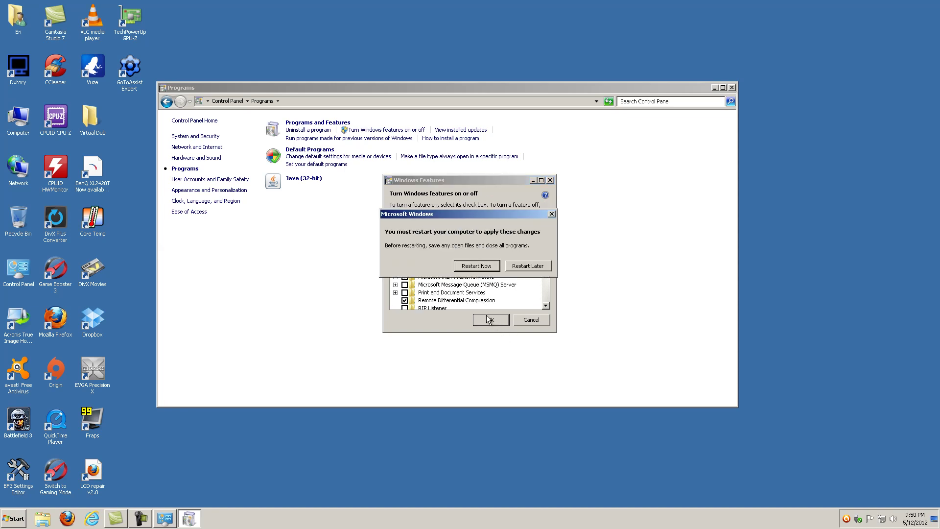
{"action": "left_click", "coordinate": [522, 267]}
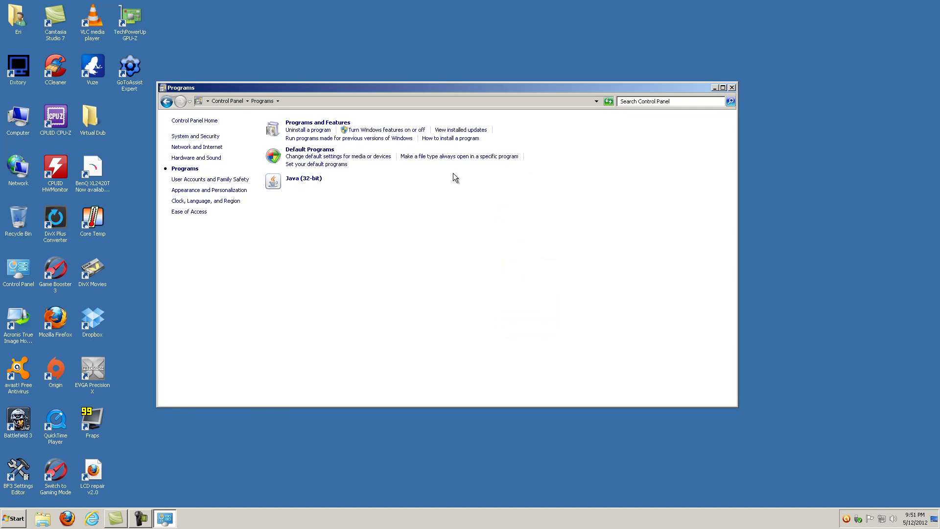
Step: Go from Control Panel to User Accounts and Family Safety > User Accounts
{"action": "left_click", "coordinate": [166, 102]}
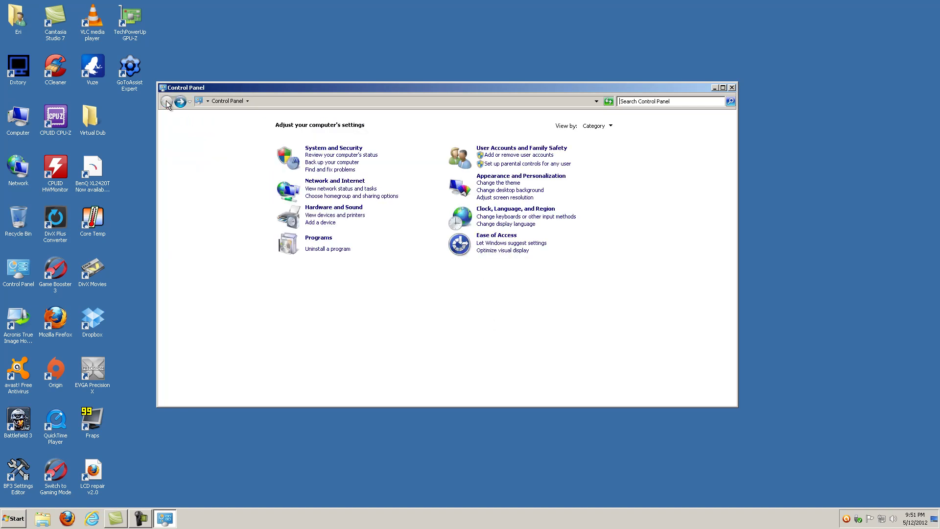
{"action": "left_click", "coordinate": [510, 148]}
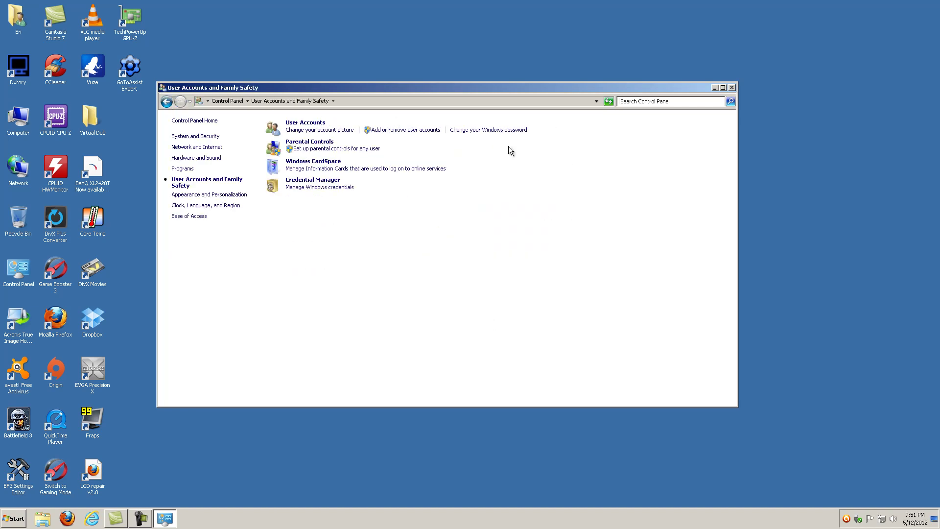
{"action": "left_click", "coordinate": [316, 126]}
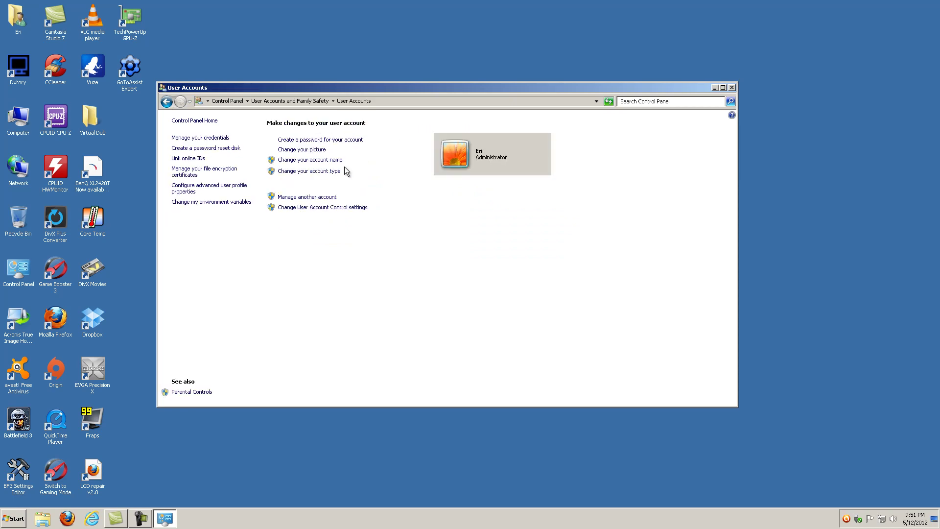
Step: Set User Account Control to 'Never notify', save it, and close User Accounts to reach the desktop
{"action": "left_click", "coordinate": [312, 211]}
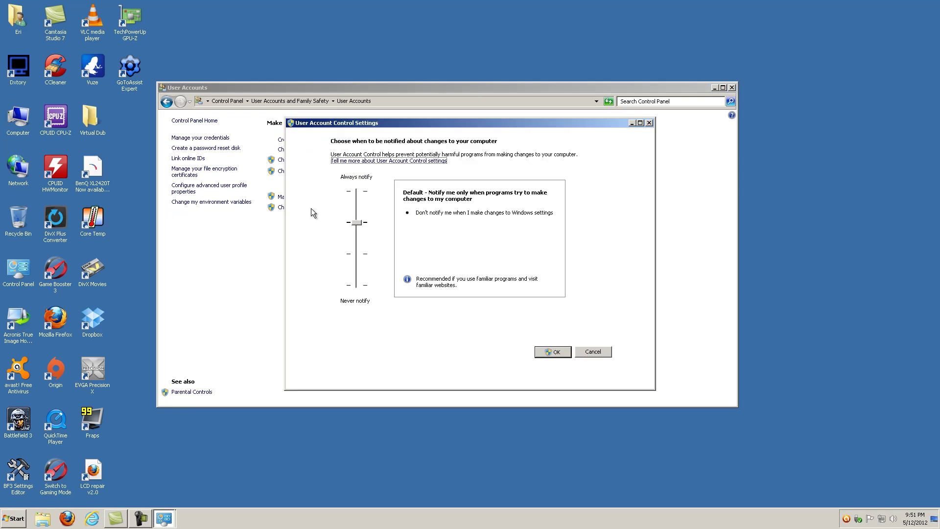
{"action": "left_click_drag", "start_coordinate": [355, 223], "coordinate": [361, 300]}
{"action": "left_click", "coordinate": [558, 354]}
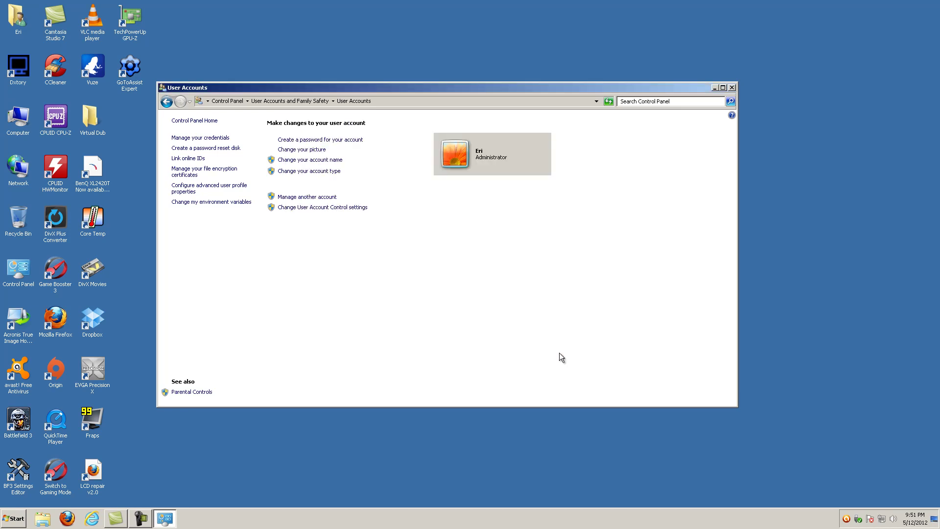
{"action": "left_click", "coordinate": [731, 87]}
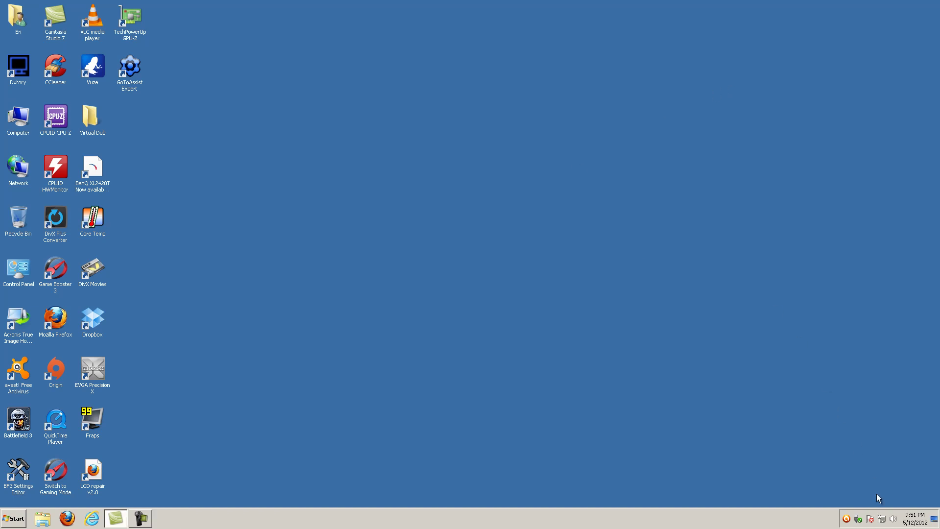